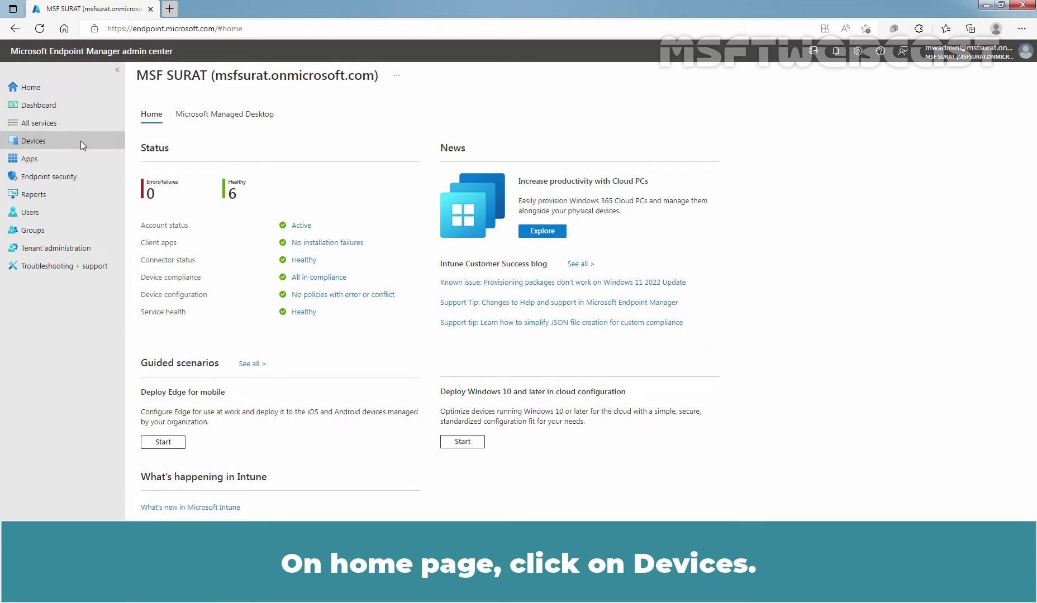
# Step: Go to Devices > Device categories and start creating a new device category
pyautogui.click(51, 142)
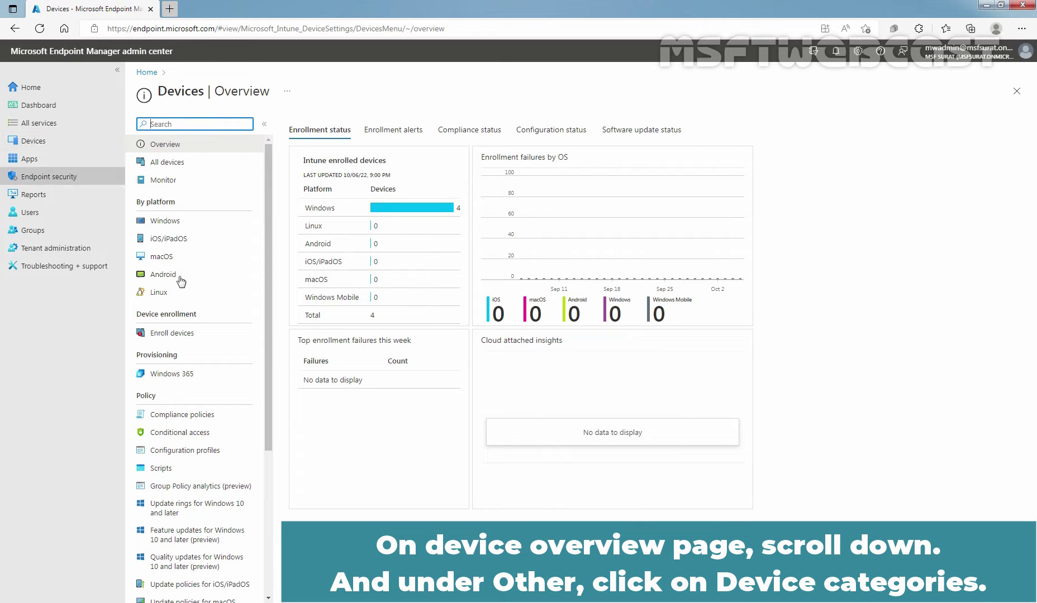
pyautogui.scroll(-4, 211, 291)
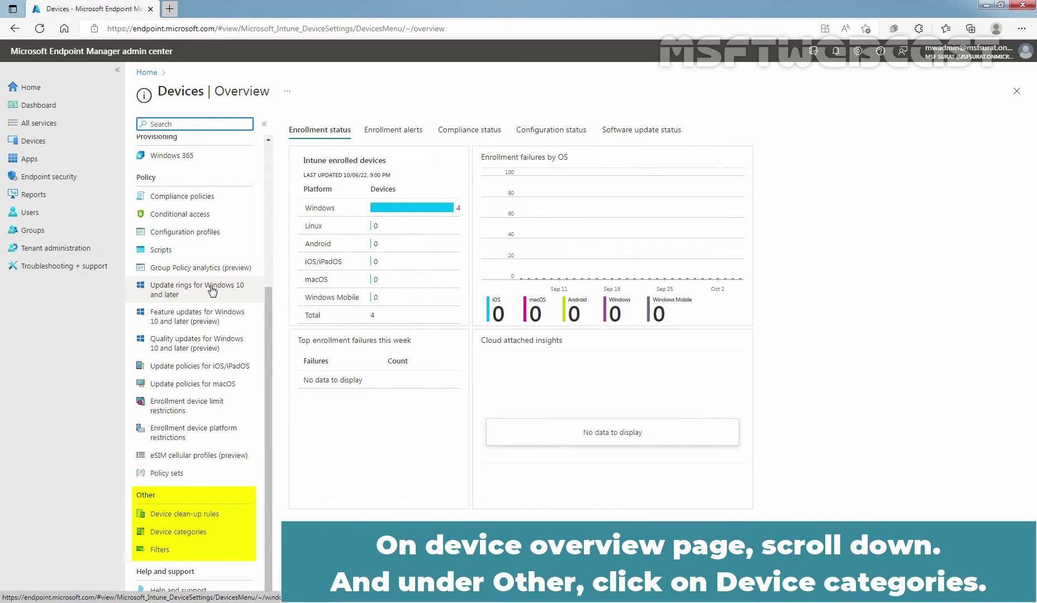
pyautogui.click(184, 537)
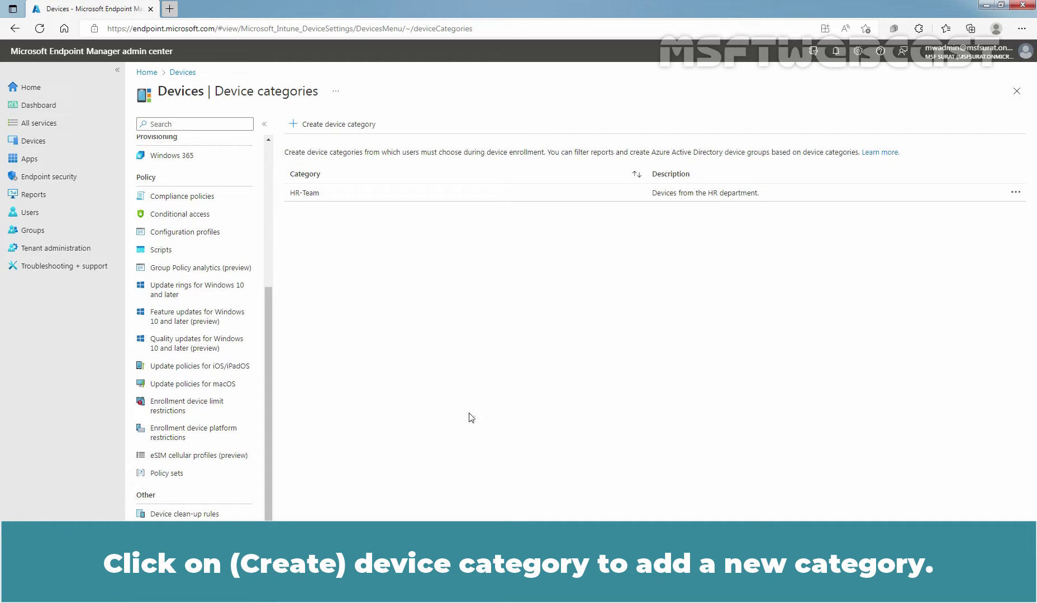
pyautogui.click(340, 125)
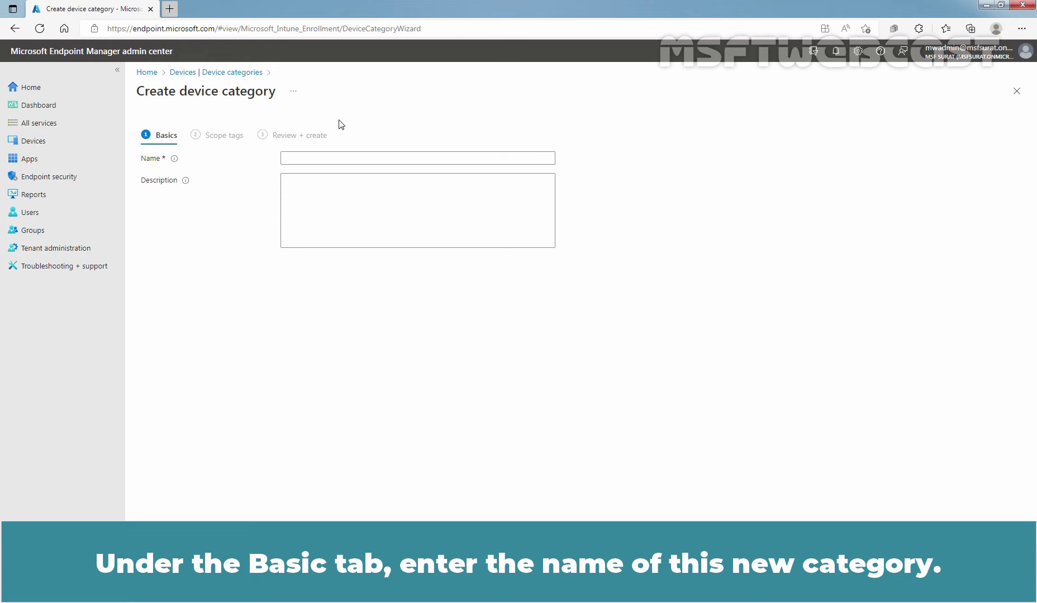
# Step: Create the Sales-Team category with description 'Devices from the sales department.'
pyautogui.click(333, 158)
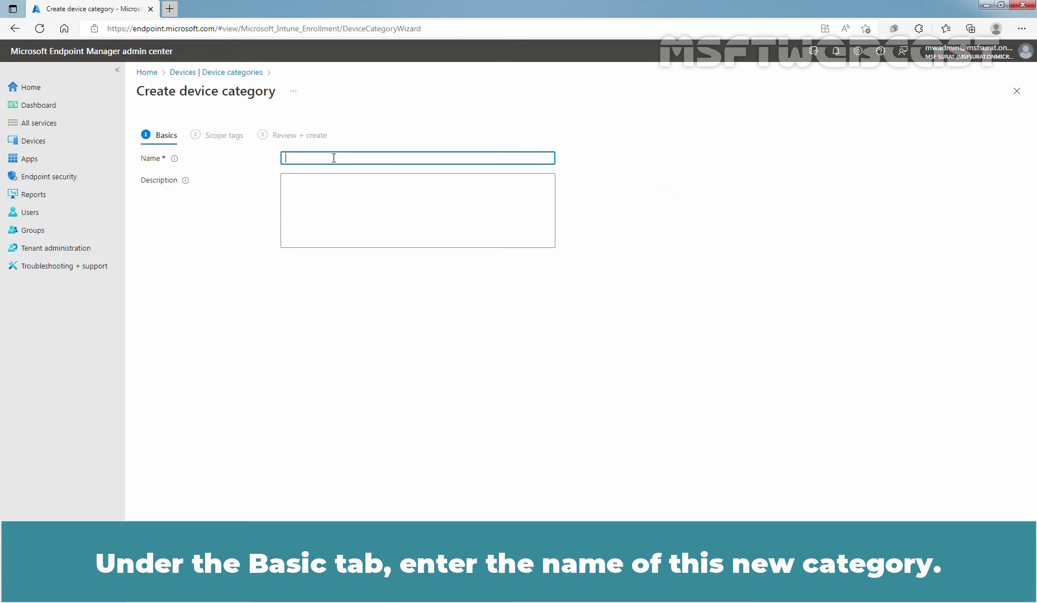
pyautogui.write('Sales-Team')
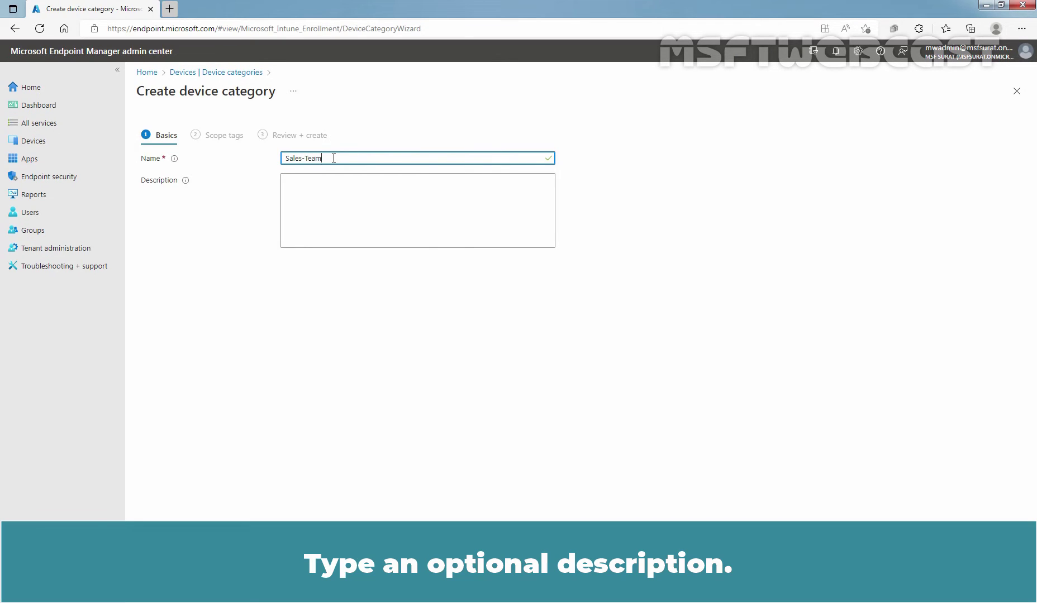
pyautogui.click(309, 207)
pyautogui.write('Devices from the sales department.')
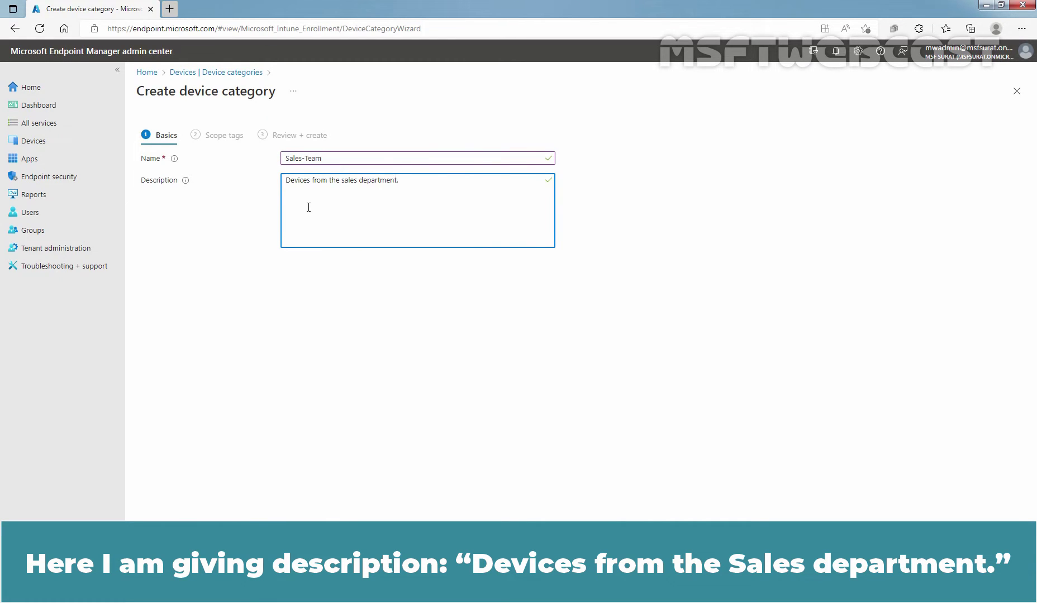
pyautogui.click(219, 587)
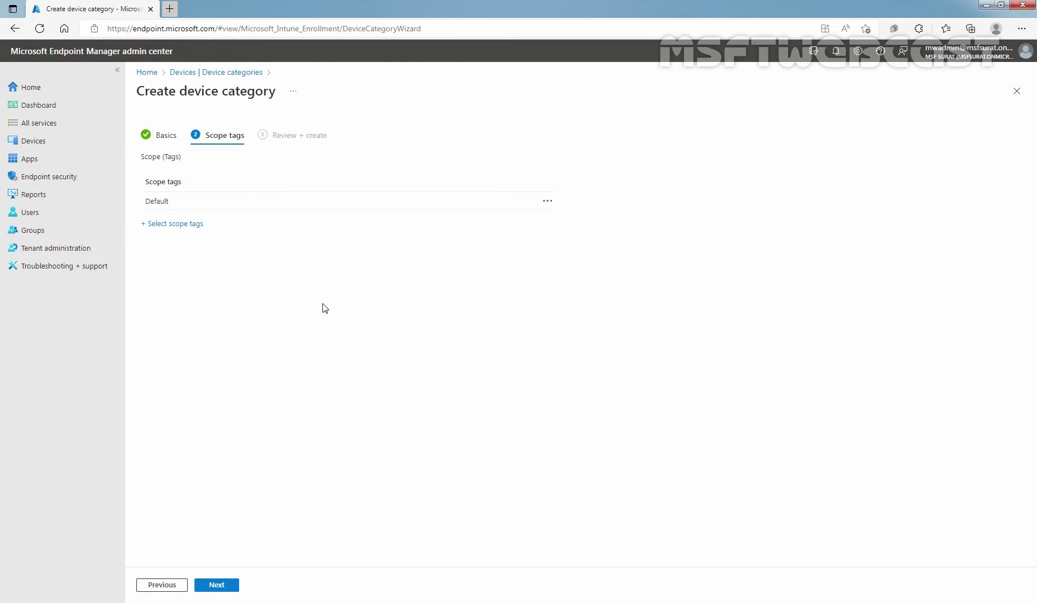
pyautogui.click(217, 587)
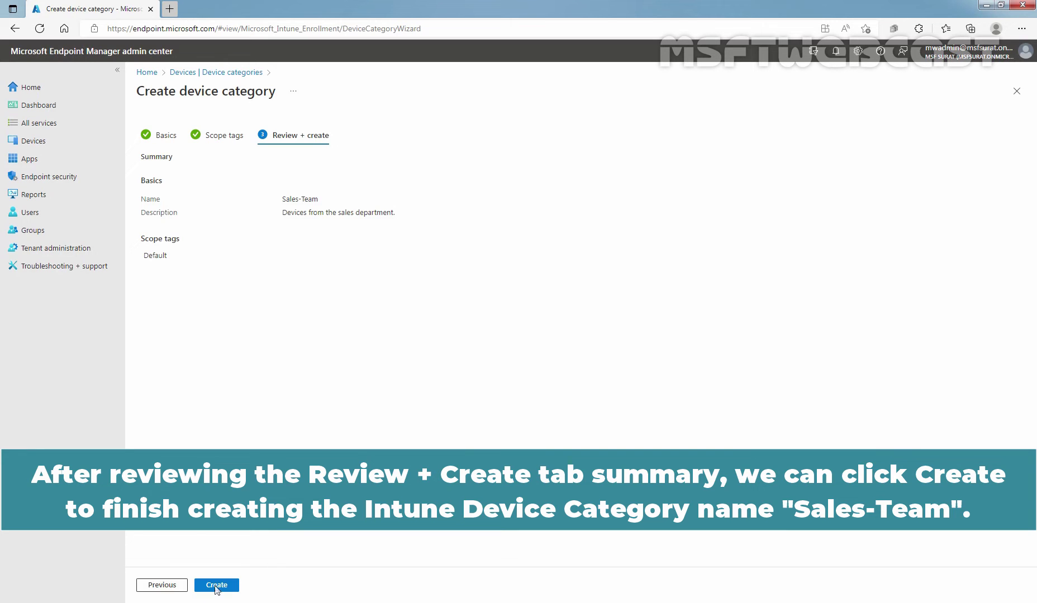
pyautogui.click(216, 585)
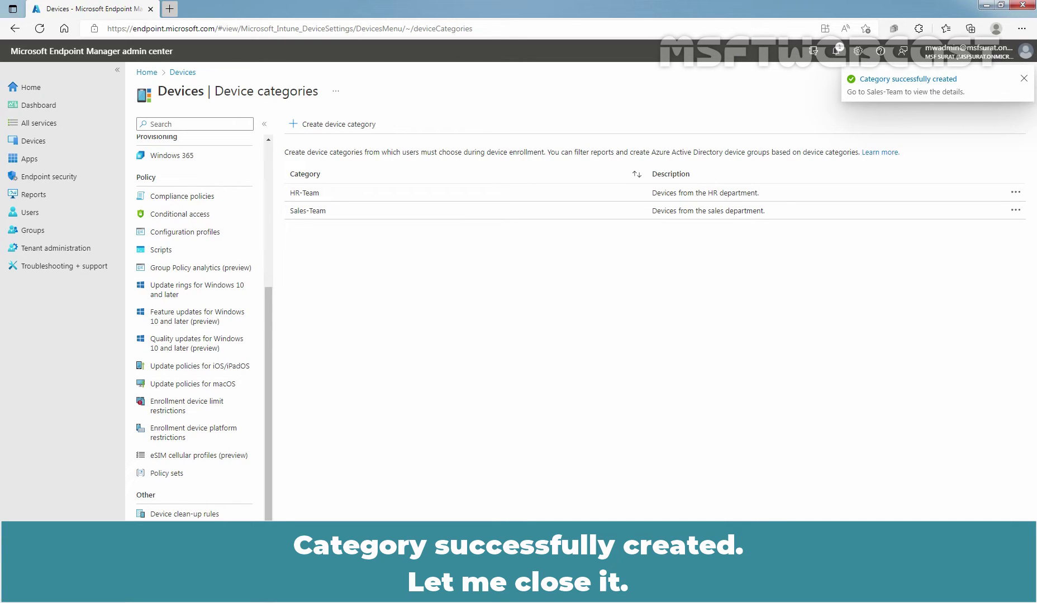
pyautogui.click(1023, 78)
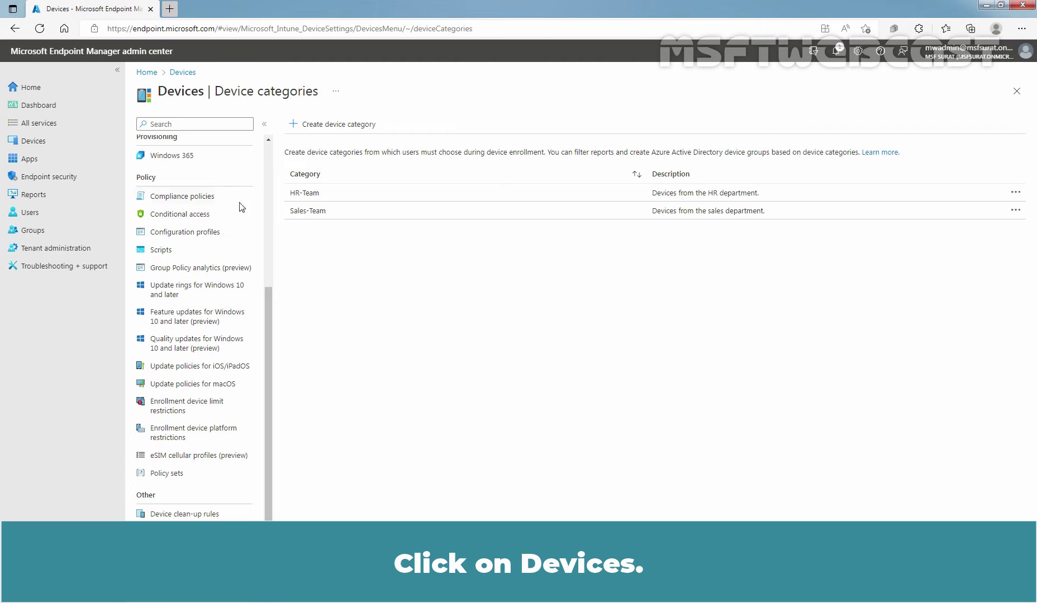
# Step: Open DESKTOP-4V1ONQ9's device details from the All devices list
pyautogui.click(16, 142)
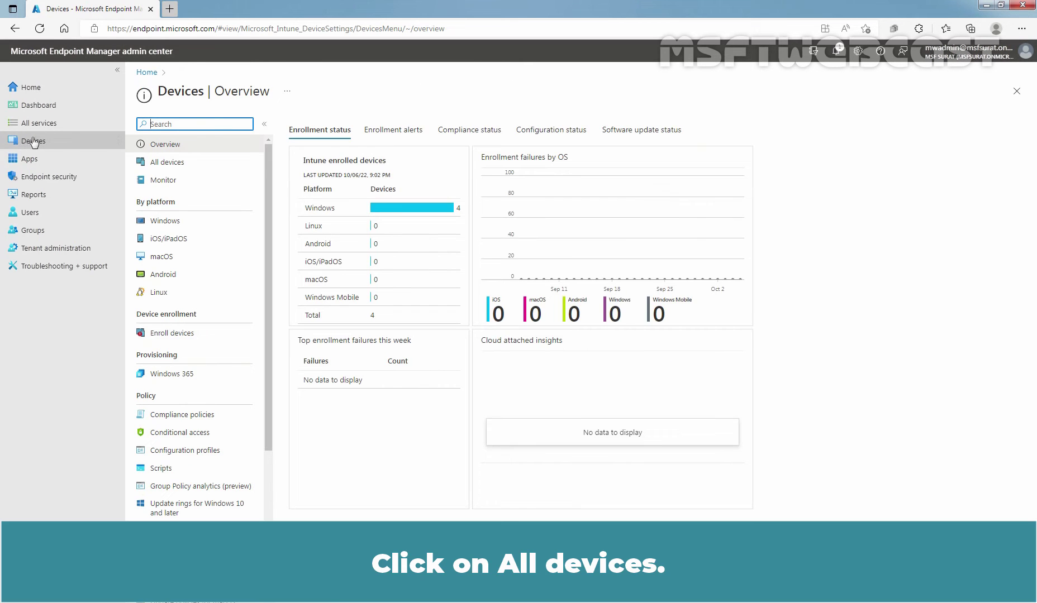
pyautogui.click(163, 162)
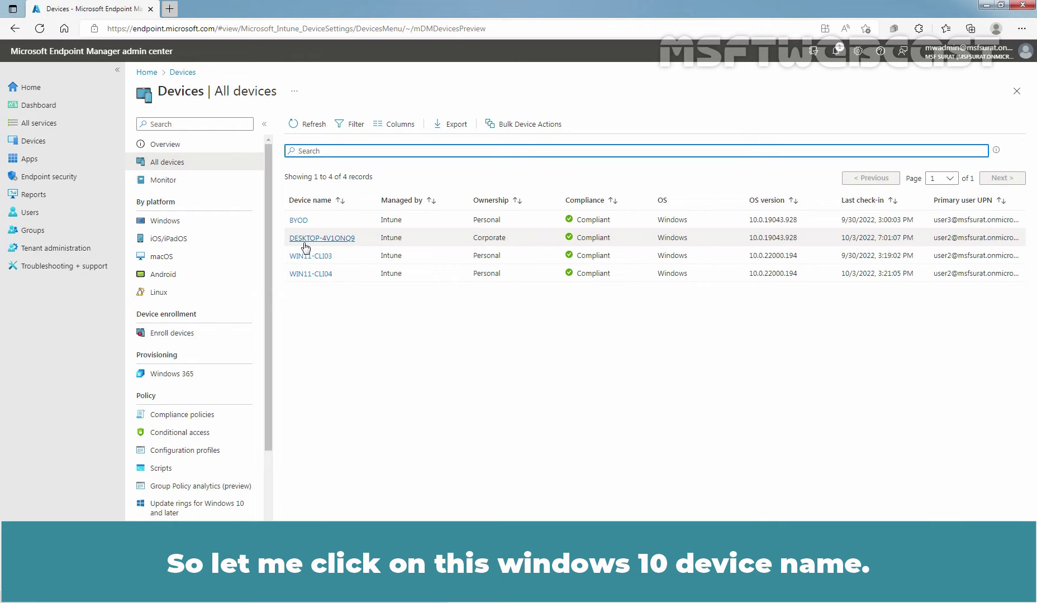
pyautogui.click(306, 239)
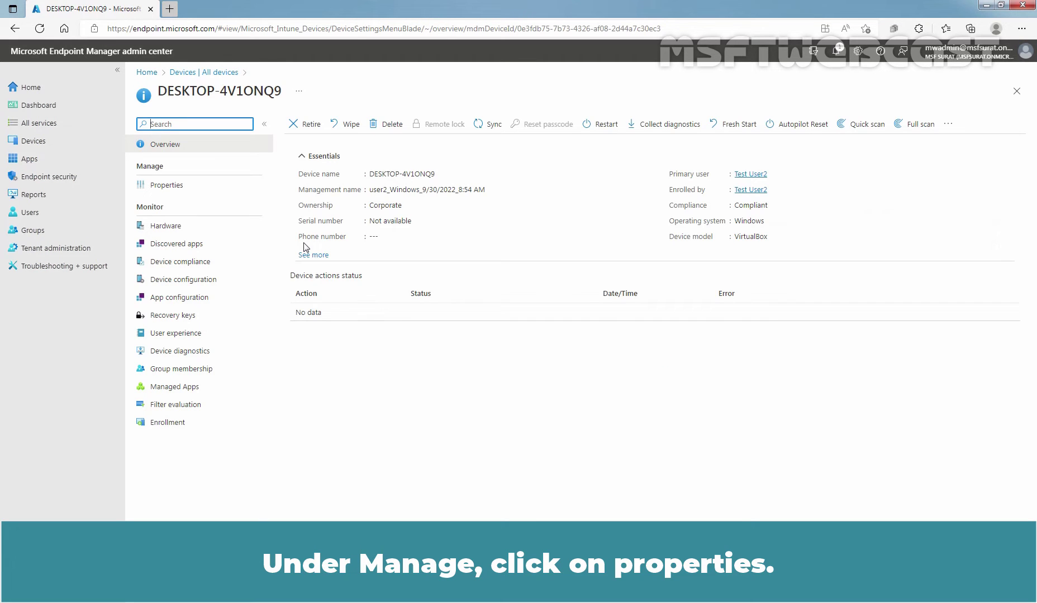
# Step: In DESKTOP-4V1ONQ9's Properties, change the device category from Unassigned to Sales-Team
pyautogui.click(173, 191)
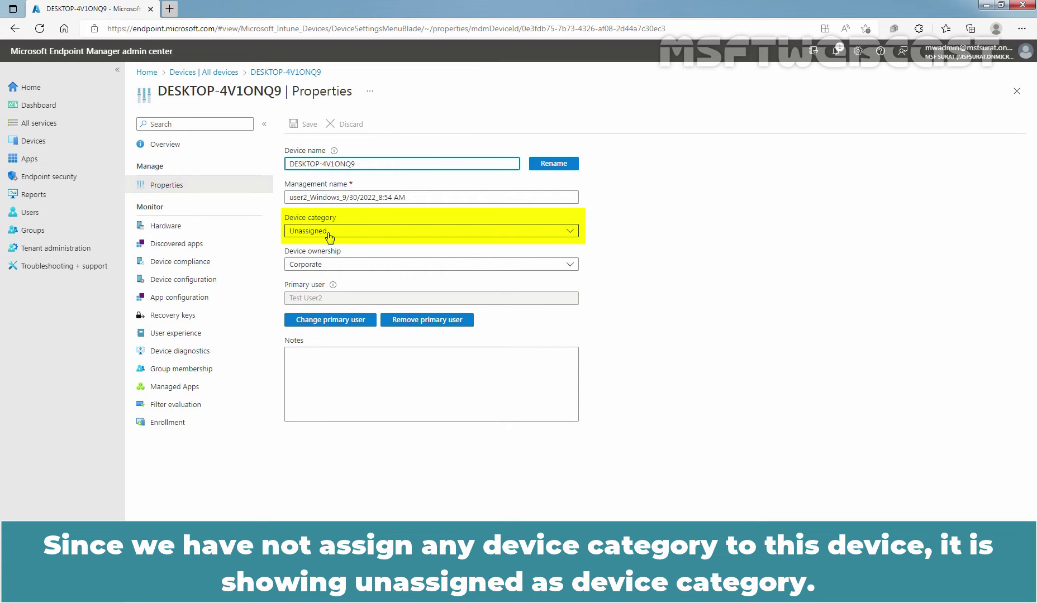
pyautogui.click(544, 235)
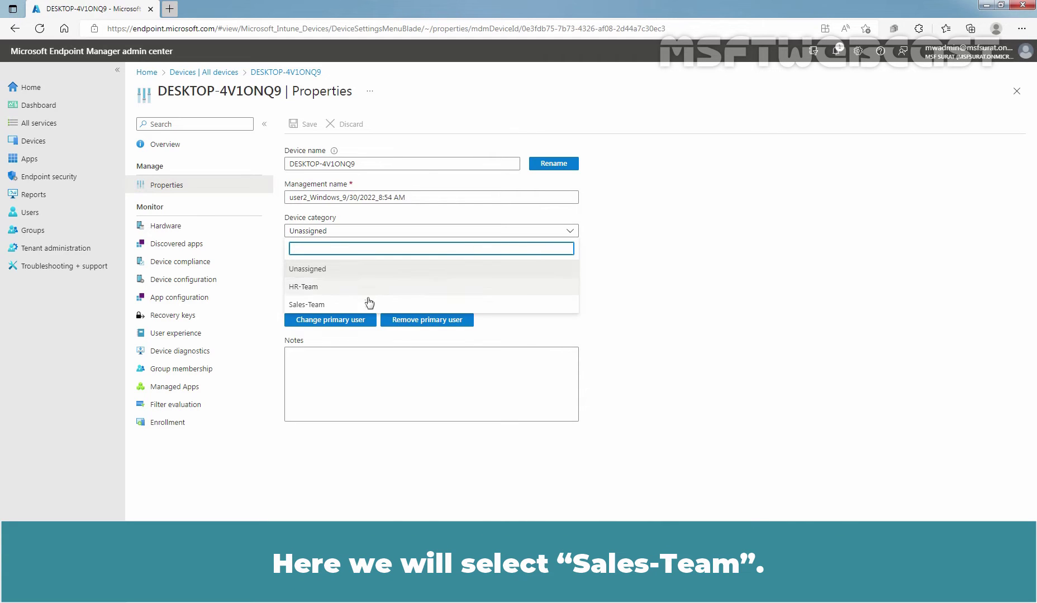
pyautogui.click(312, 304)
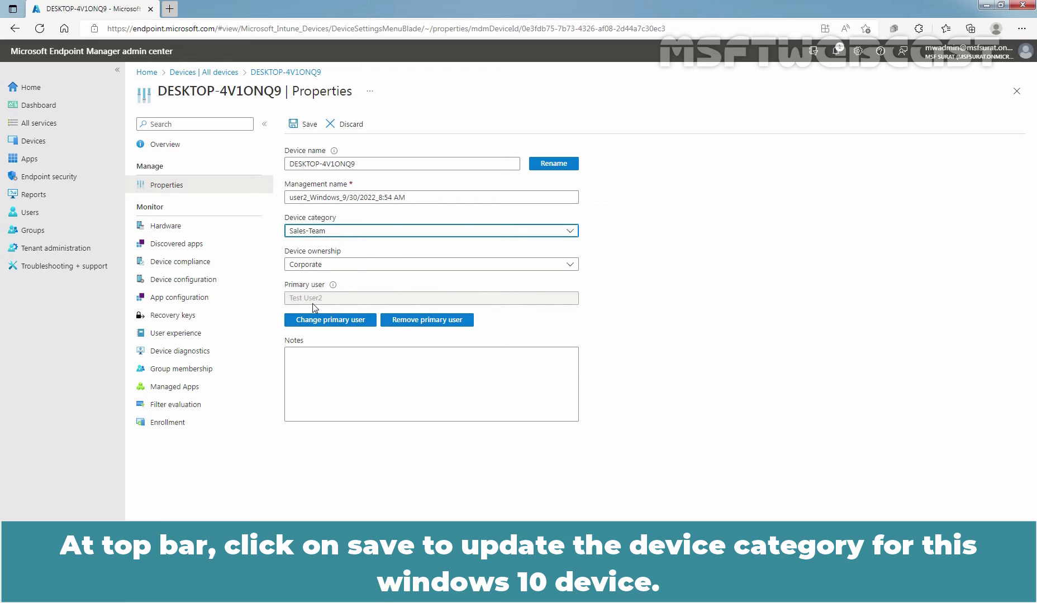
# Step: Save DESKTOP-4V1ONQ9's Sales-Team category and dismiss the success notification
pyautogui.click(308, 126)
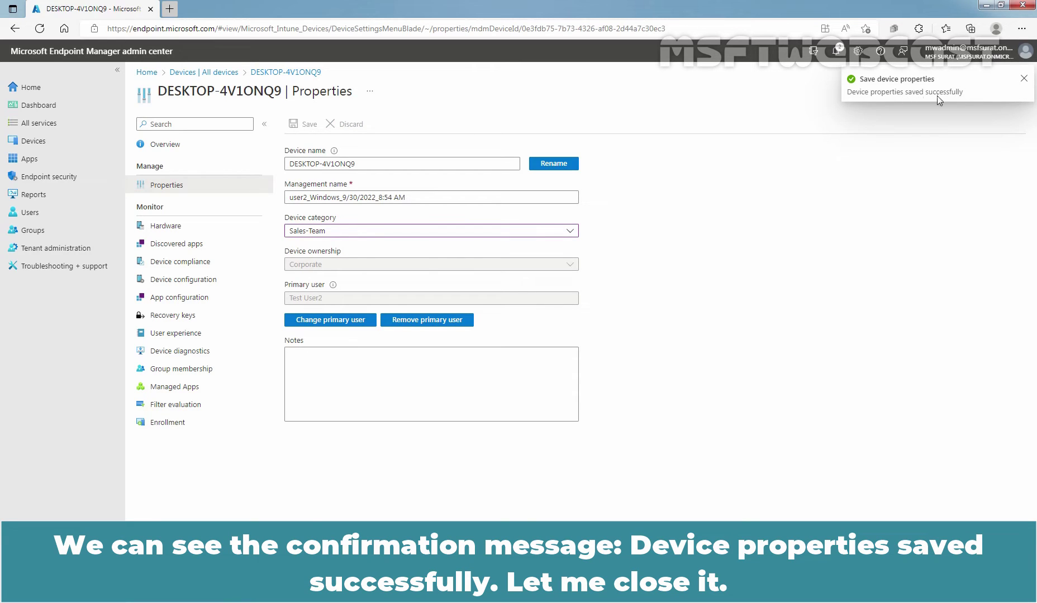
pyautogui.click(1024, 79)
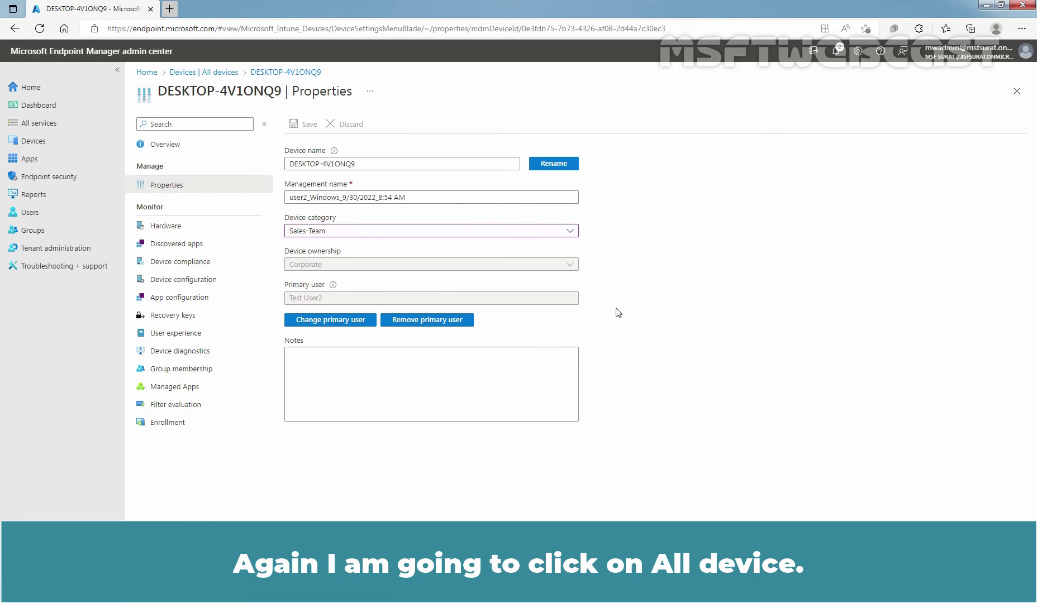
# Step: Go from the All devices list back to Device categories
pyautogui.click(206, 74)
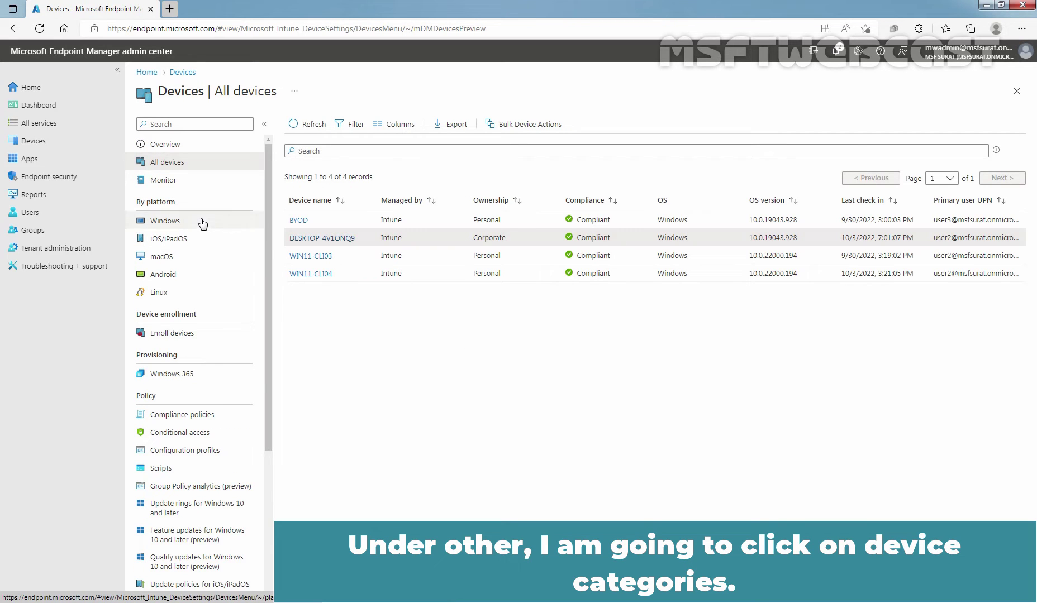
pyautogui.scroll(-4, 204, 221)
pyautogui.click(195, 532)
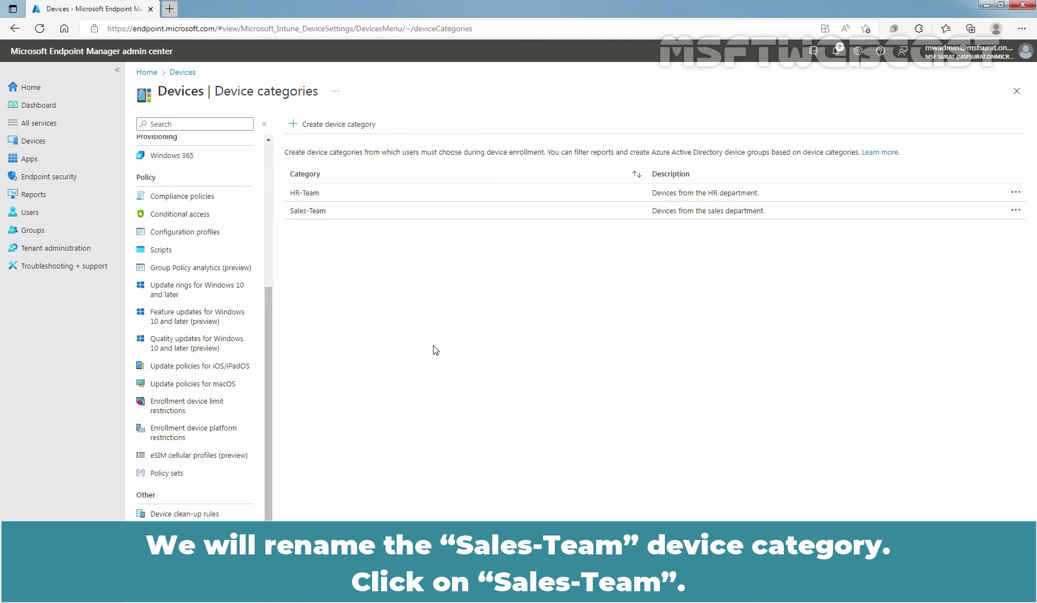
# Step: Rename Sales-Team to Sales-and-Marketing-Team, describe it as 'Devices from the sales and marketing department.', and save
pyautogui.click(311, 215)
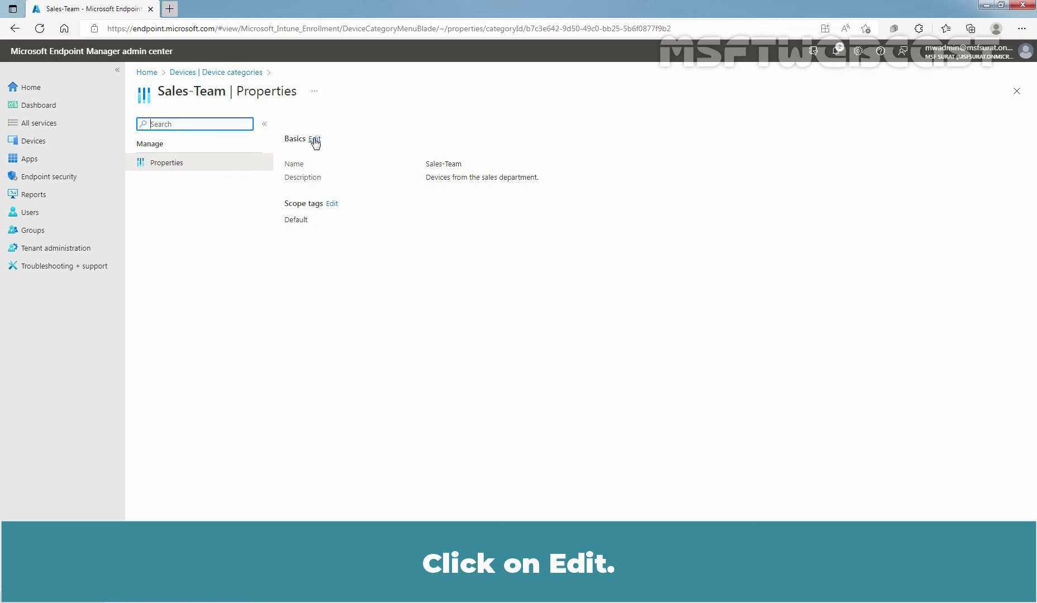
pyautogui.click(315, 140)
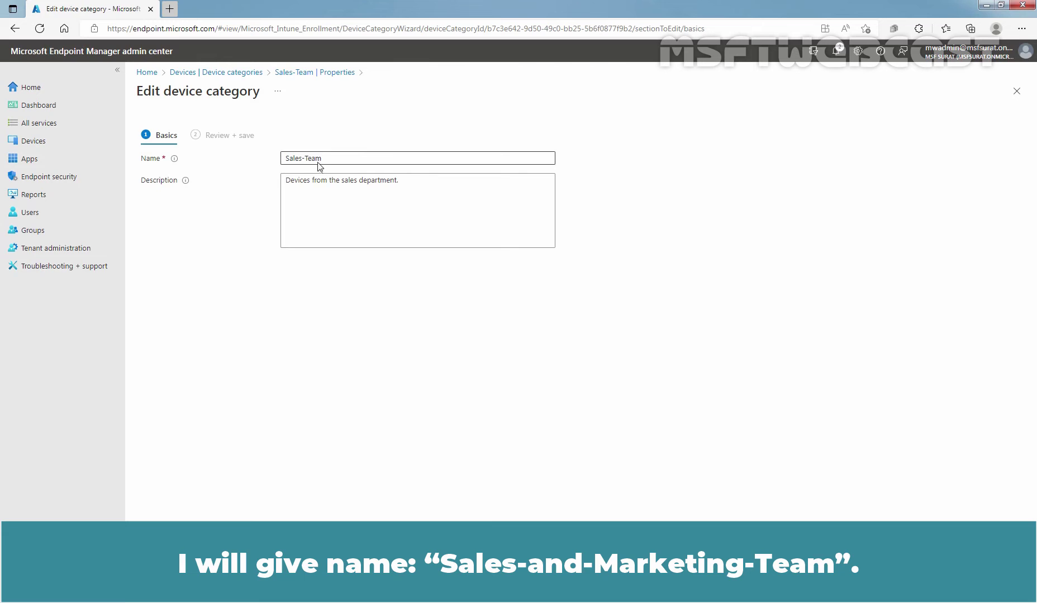
pyautogui.click(304, 158)
pyautogui.write('and-Marketing-')
pyautogui.click(384, 217)
pyautogui.hotkey('ctrl', 'a')
pyautogui.write('Devices from the sales and marketing department.')
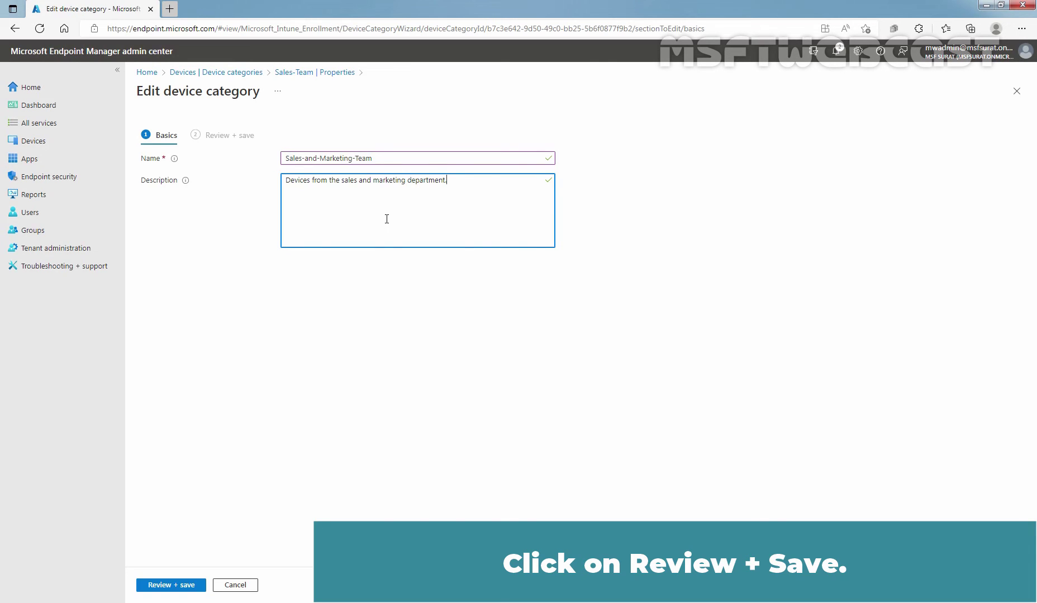
pyautogui.click(177, 585)
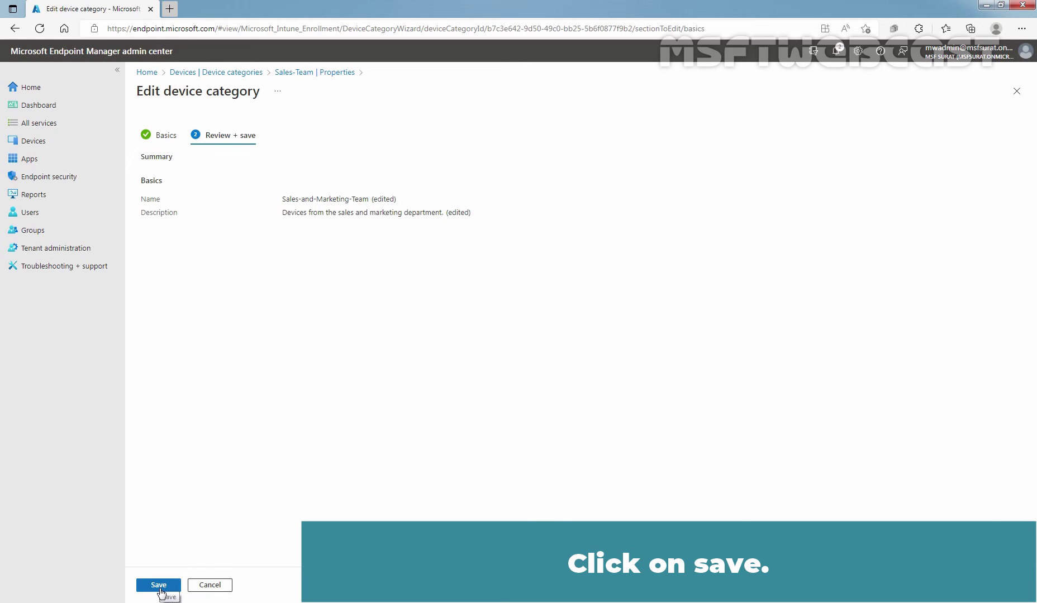
pyautogui.click(160, 587)
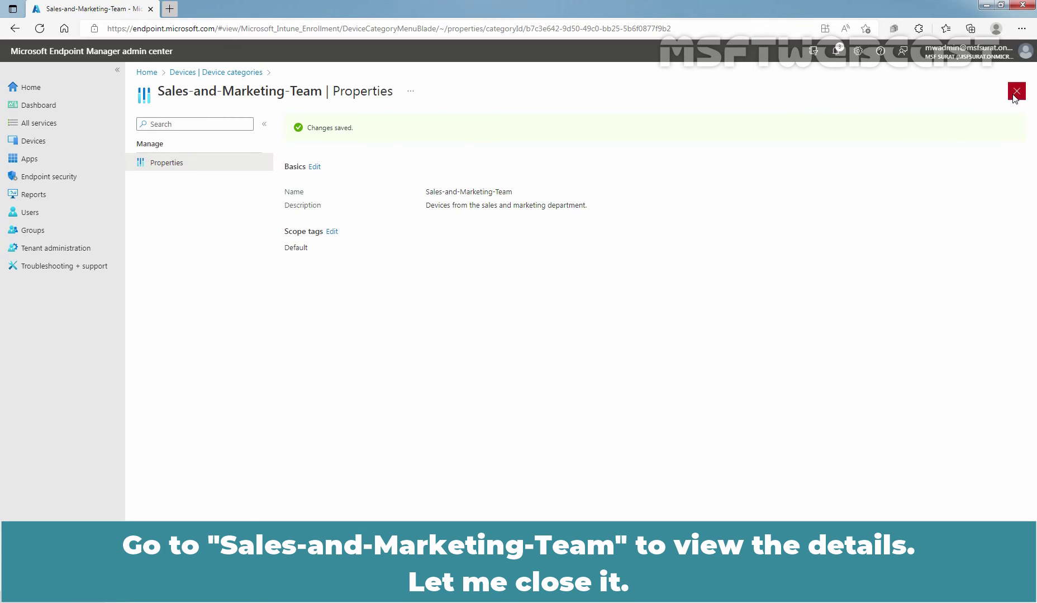
# Step: Close the Sales-and-Marketing-Team properties blade and return to the Devices area
pyautogui.click(1016, 91)
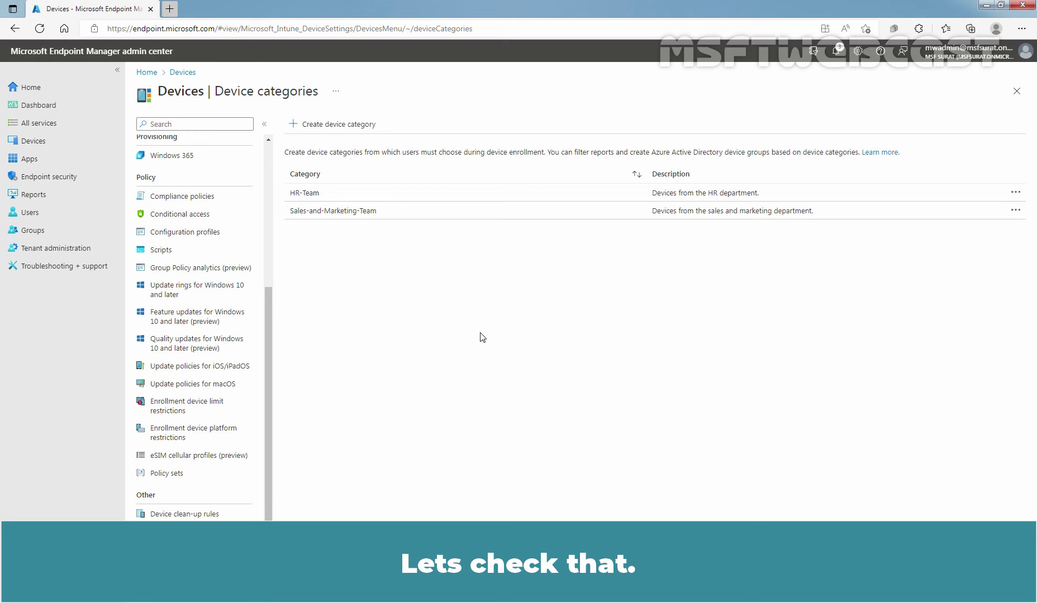
pyautogui.click(32, 143)
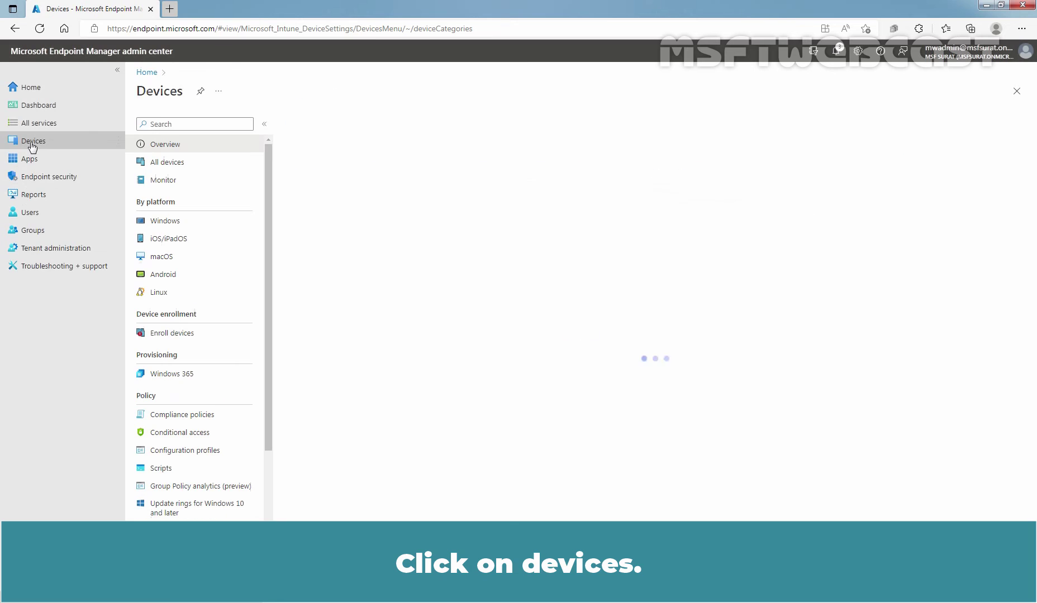
# Step: Open DESKTOP-4V1ONQ9's Properties from All devices to confirm its Sales-and-Marketing-Team category
pyautogui.click(164, 163)
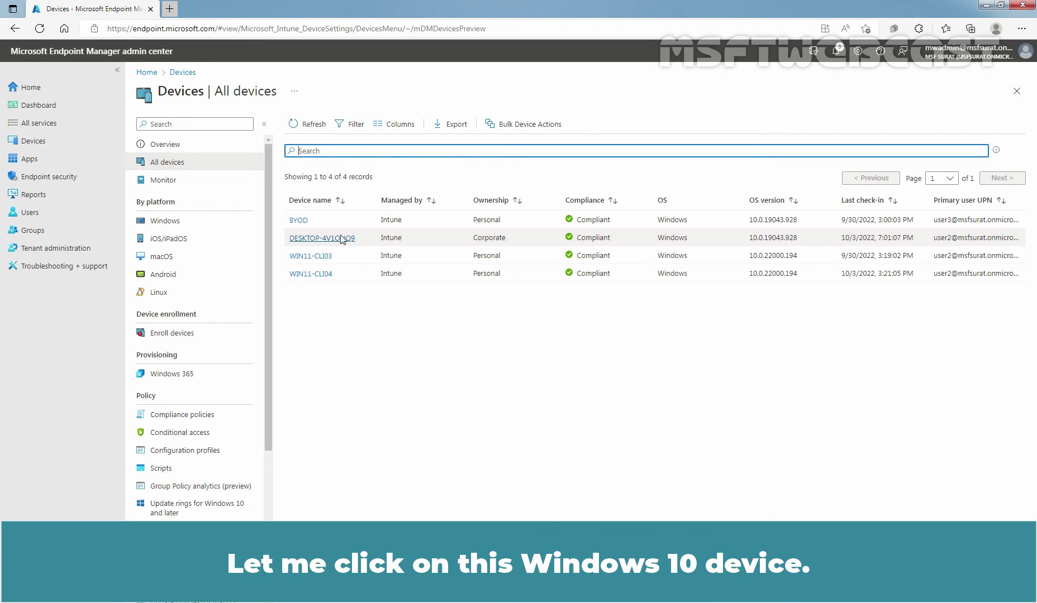
pyautogui.click(306, 238)
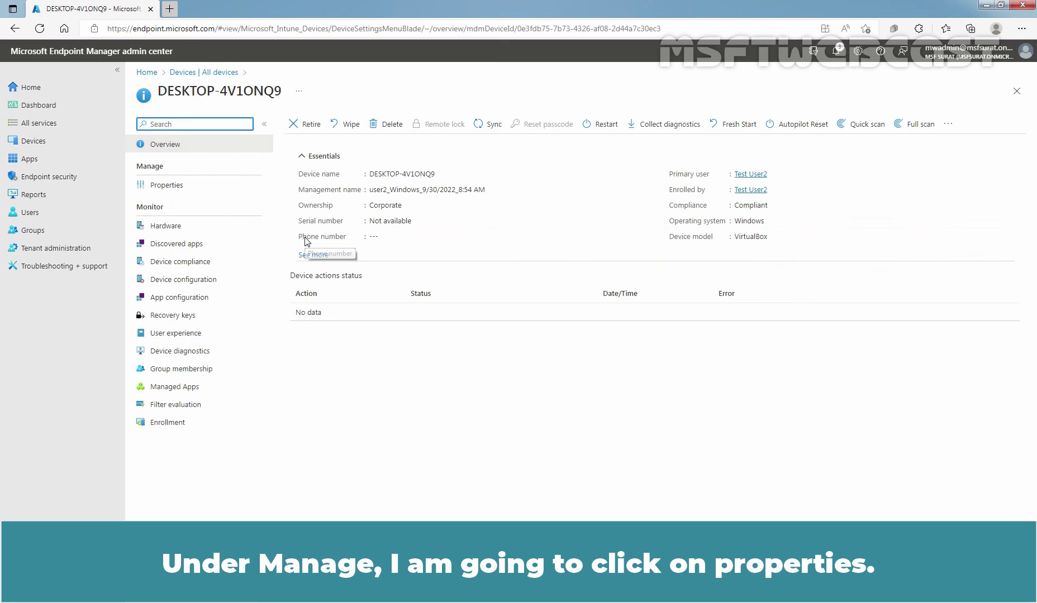
pyautogui.click(186, 192)
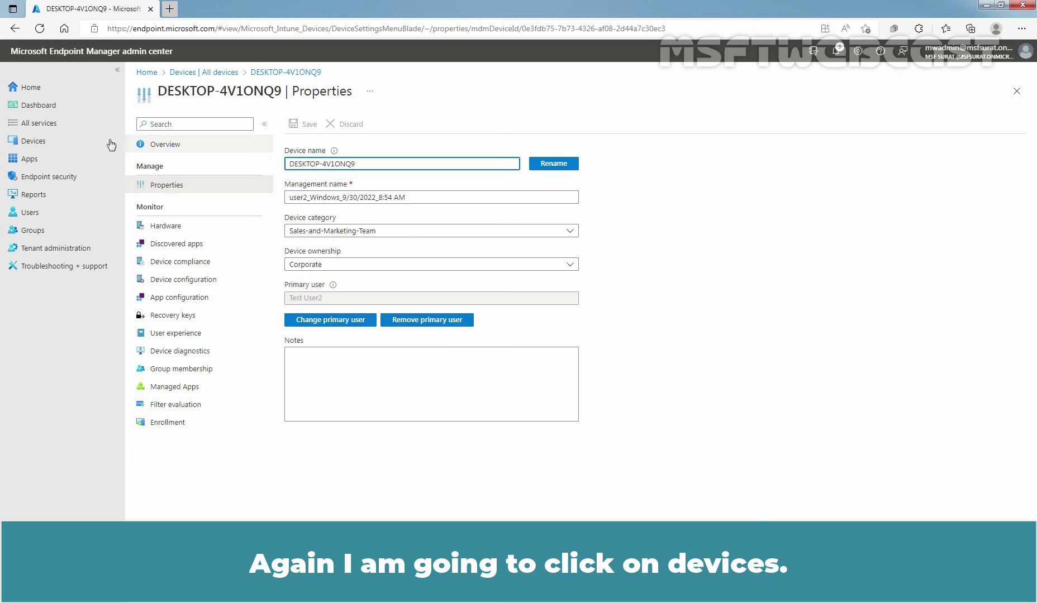
# Step: Delete the Sales-and-Marketing-Team category from Device categories, leaving only HR-Team
pyautogui.click(42, 141)
pyautogui.scroll(-3, 173, 285)
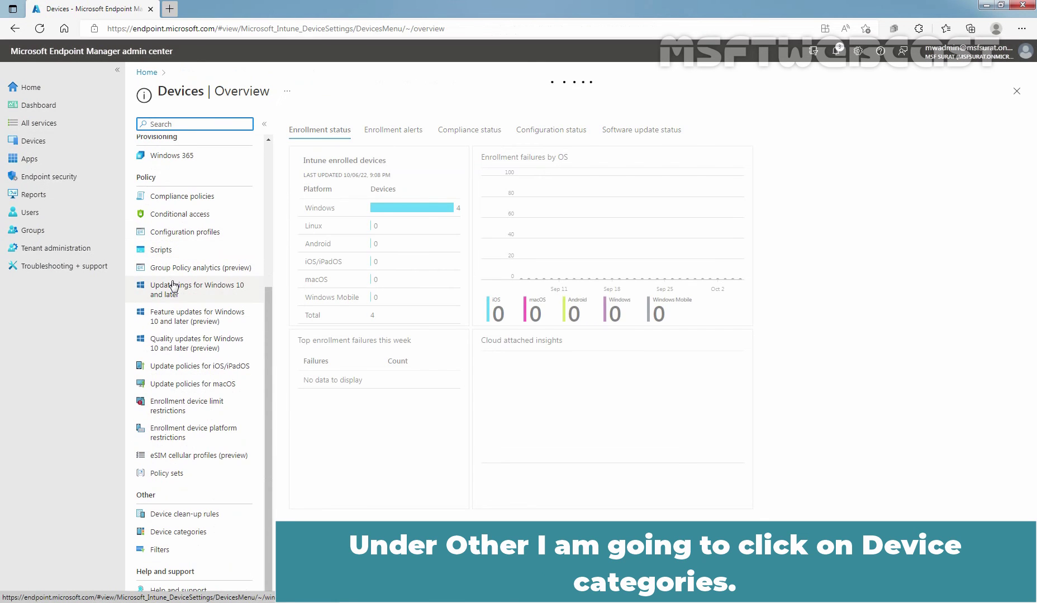
pyautogui.click(176, 535)
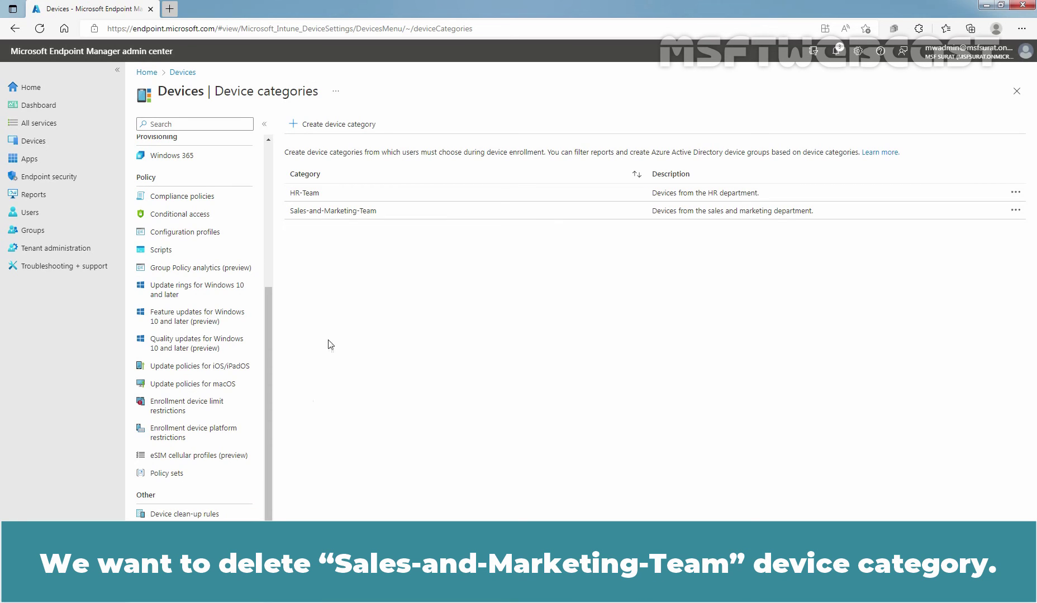
pyautogui.click(1016, 212)
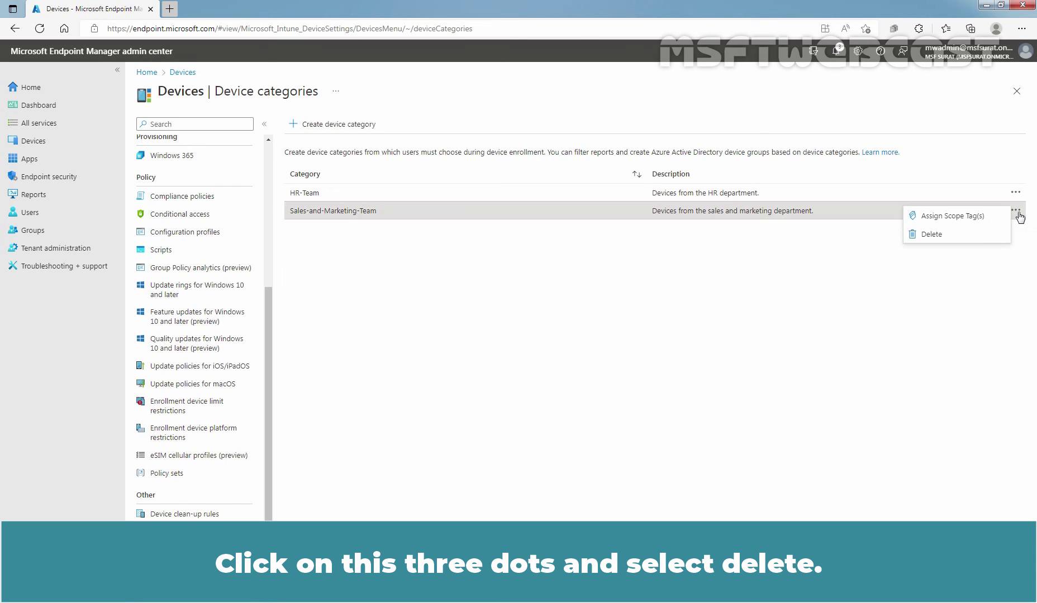
pyautogui.click(871, 234)
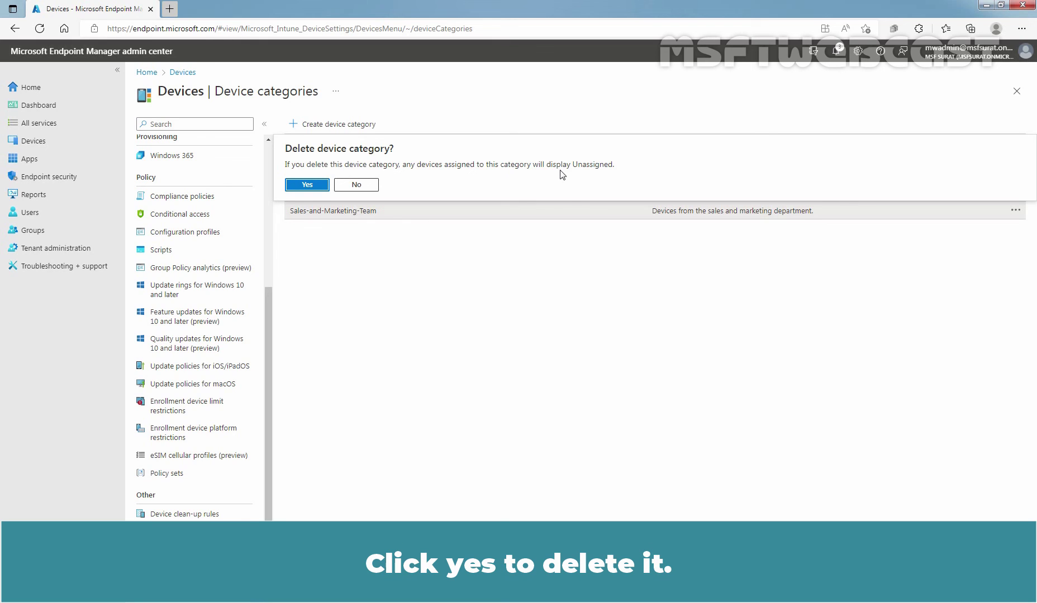
pyautogui.click(306, 186)
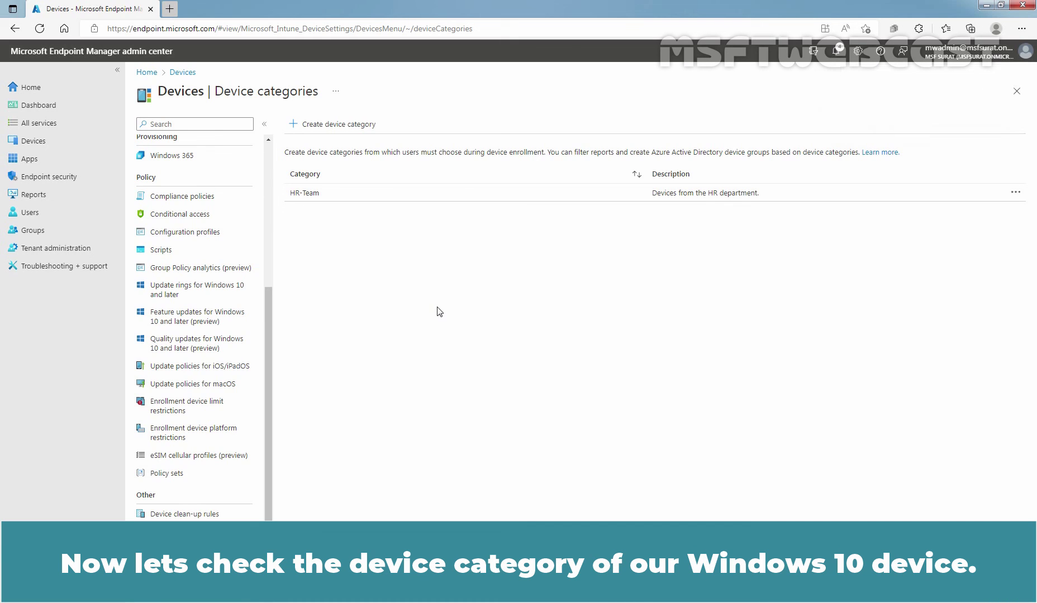
pyautogui.click(39, 145)
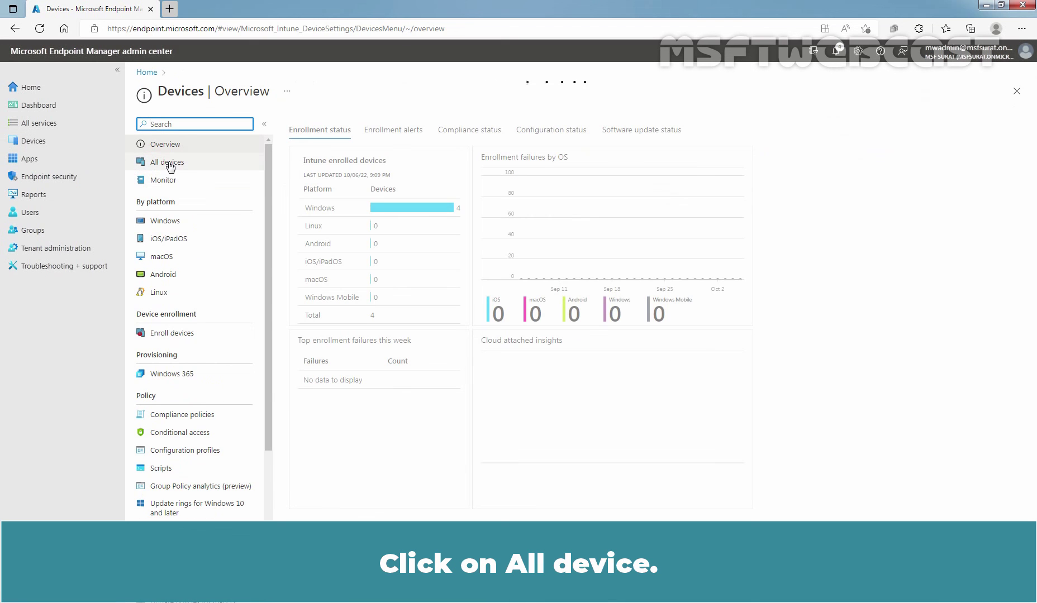
# Step: Open DESKTOP-4V1ONQ9's Properties from All devices to verify its category reads Unassigned
pyautogui.click(169, 163)
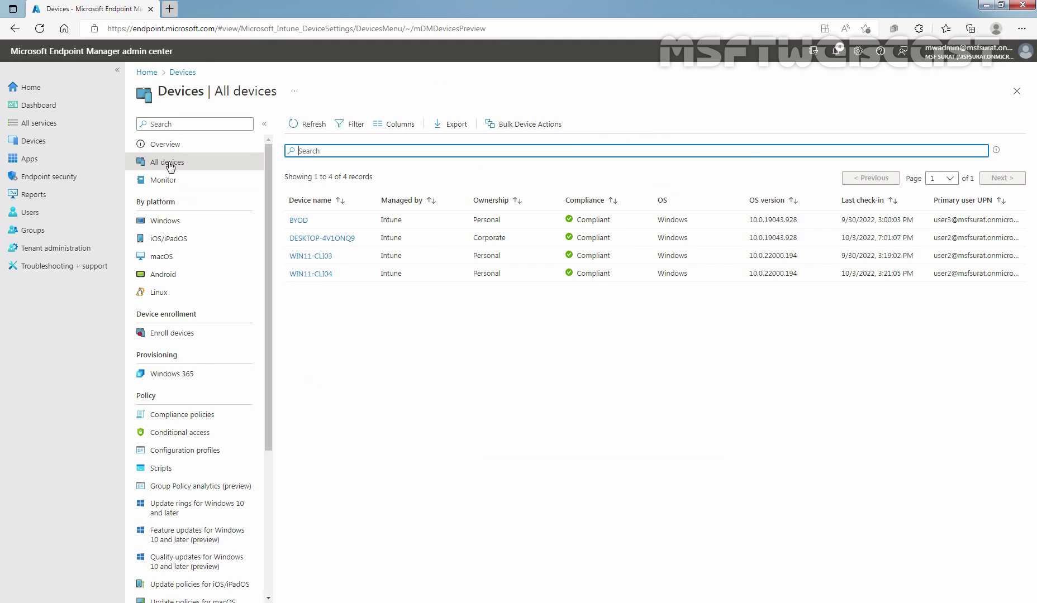
pyautogui.click(328, 239)
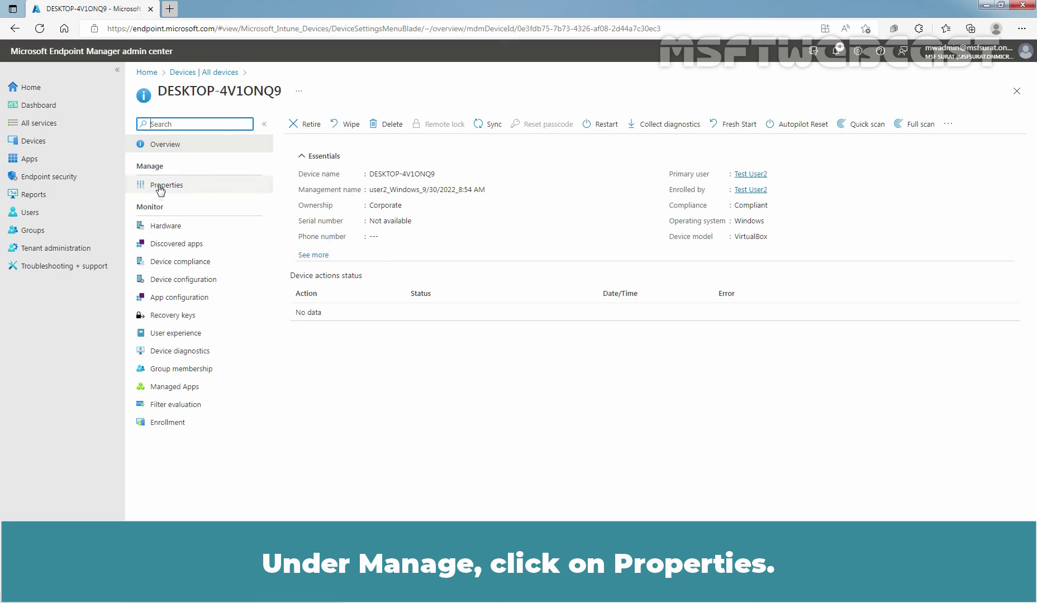
pyautogui.click(161, 189)
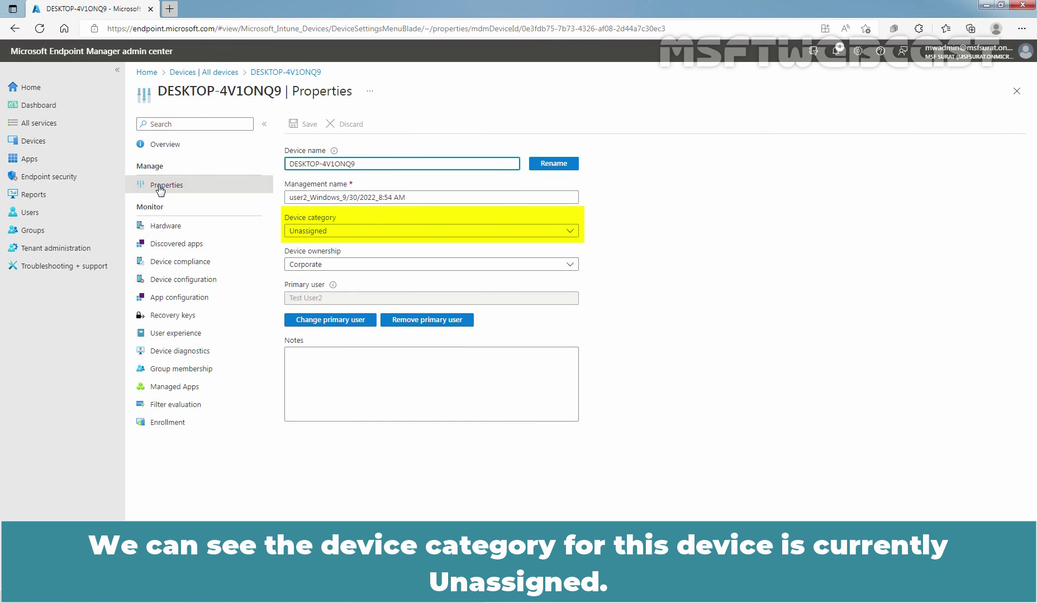